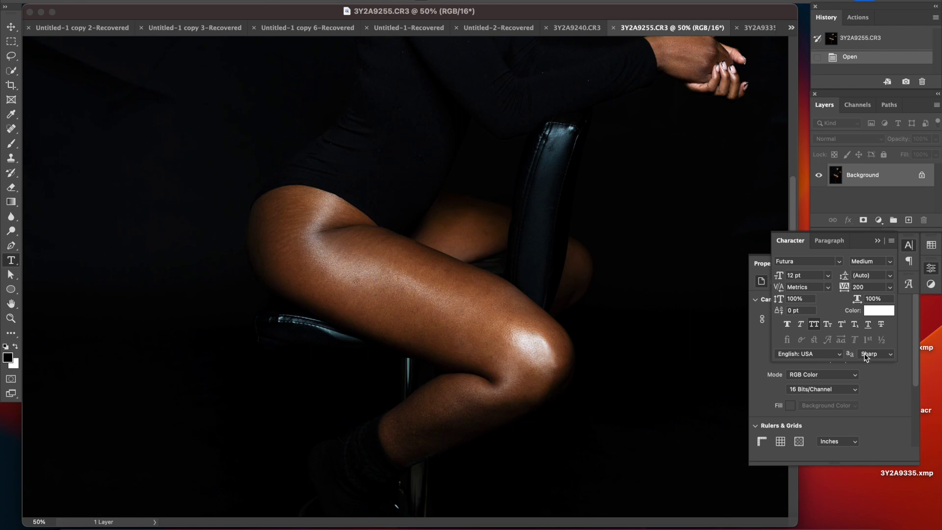
# Clone out three small blemishes on the woman's forehead on Layer 2
pyautogui.scroll(2, 678, 330)
pyautogui.scroll(6, 678, 329)
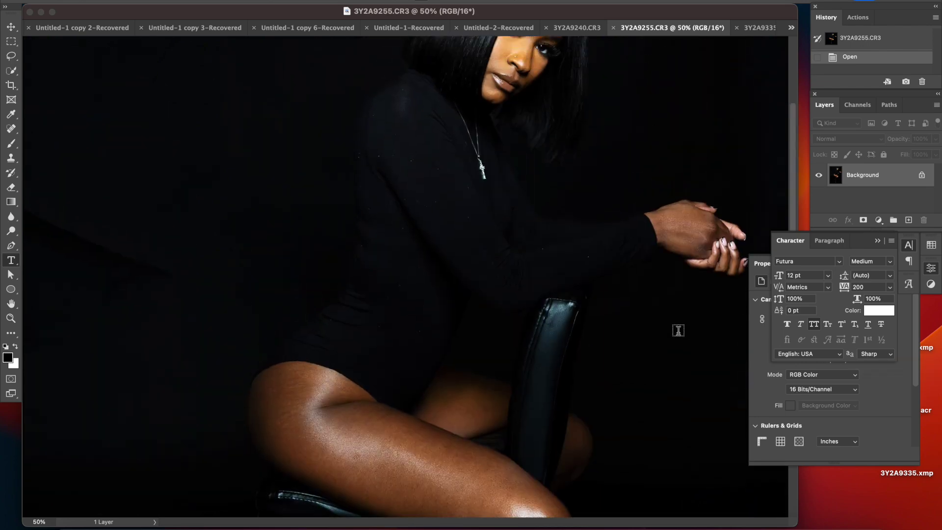
pyautogui.scroll(1, 678, 329)
pyautogui.scroll(3, 678, 330)
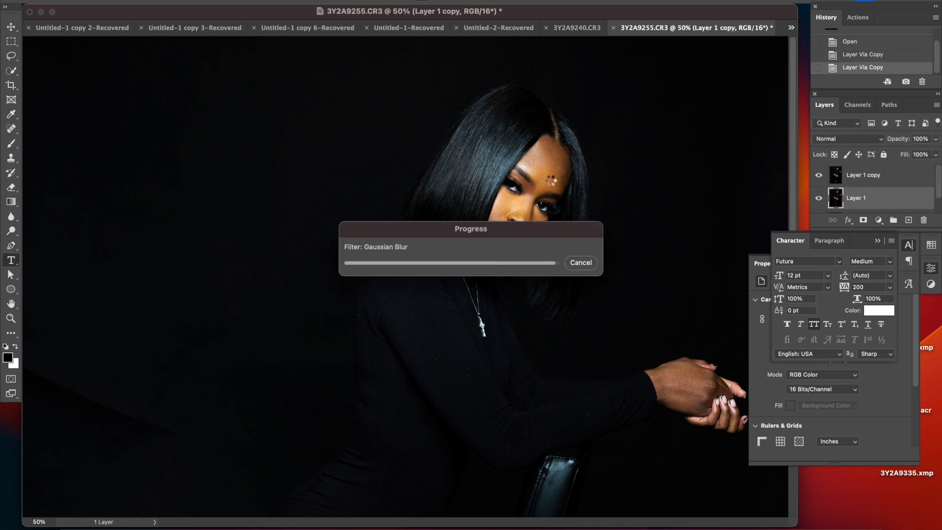
pyautogui.keyDown('alt'); pyautogui.click(525, 165); pyautogui.keyUp('alt')
pyautogui.click(532, 154)
pyautogui.click(541, 173)
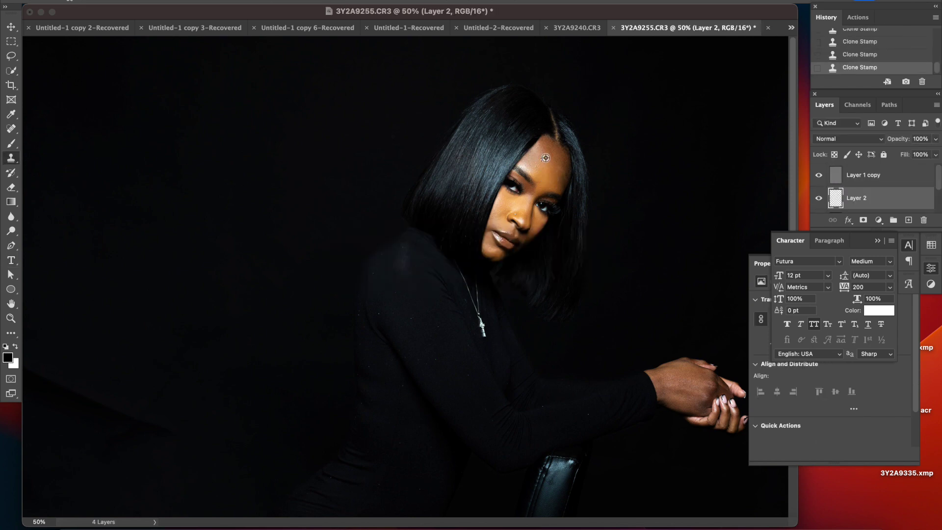
# Keep Layer 2 below Layer 1 copy, zoom in on her face, and clone three more forehead spots
pyautogui.press('super+bracketright')
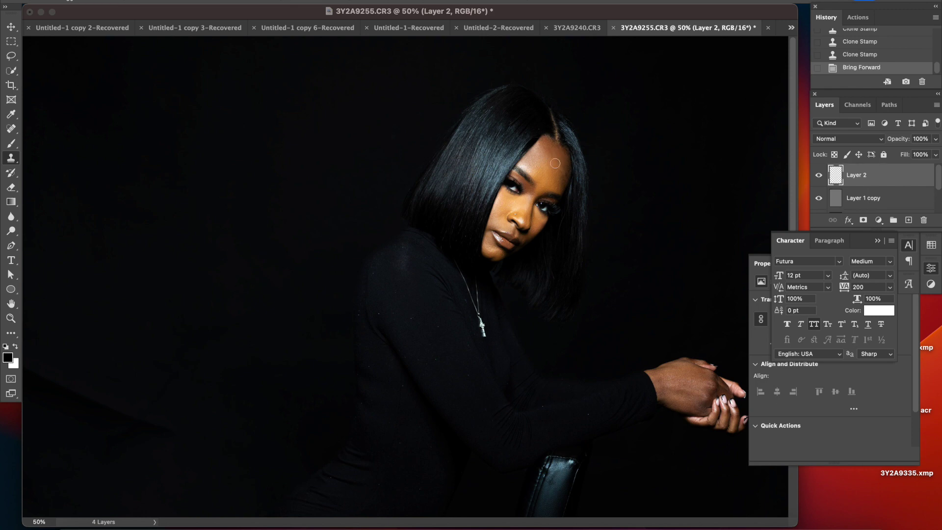
pyautogui.press('super+bracketleft')
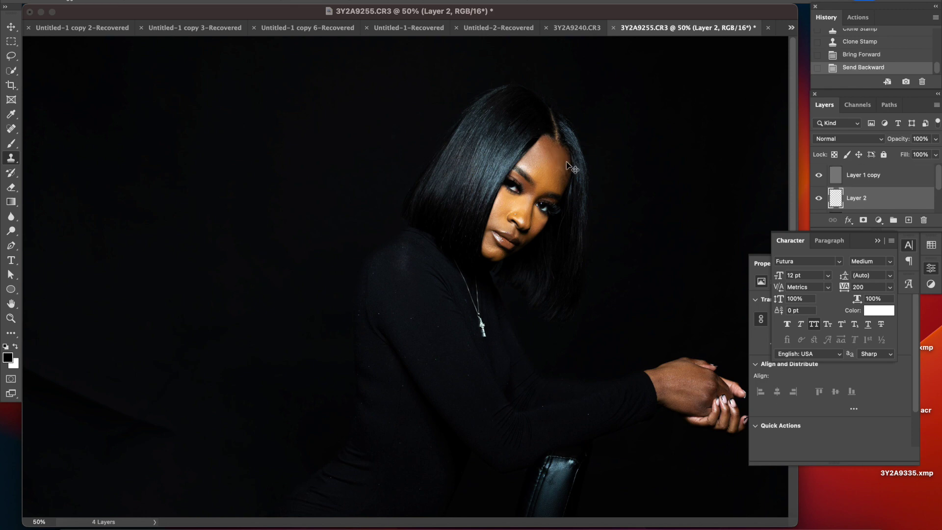
pyautogui.press('super+equal')
pyautogui.press('h')
pyautogui.moveTo(490, 162); pyautogui.dragTo(441, 168)
pyautogui.press('s')
pyautogui.click(614, 129)
pyautogui.click(608, 150)
pyautogui.click(613, 126)
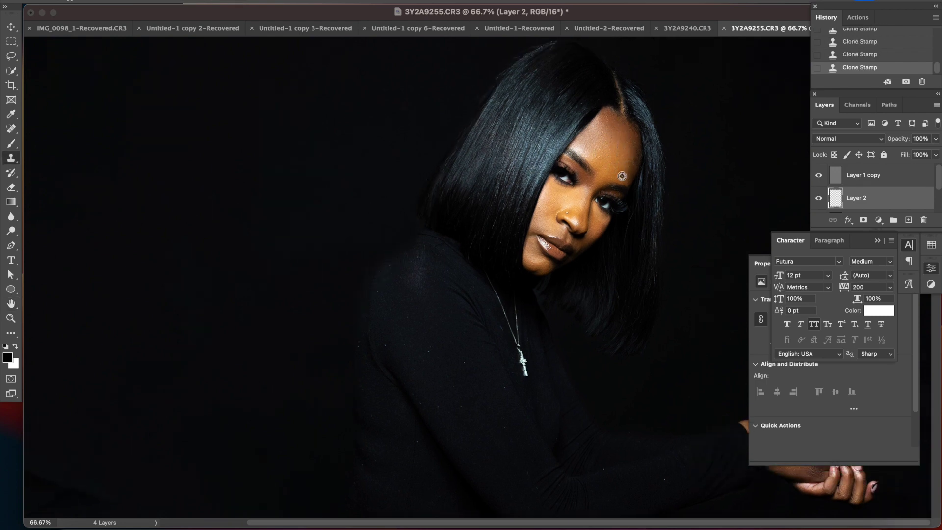
# Clone over the two higher forehead spots and a blemish near her cheek
pyautogui.click(633, 144)
pyautogui.click(629, 155)
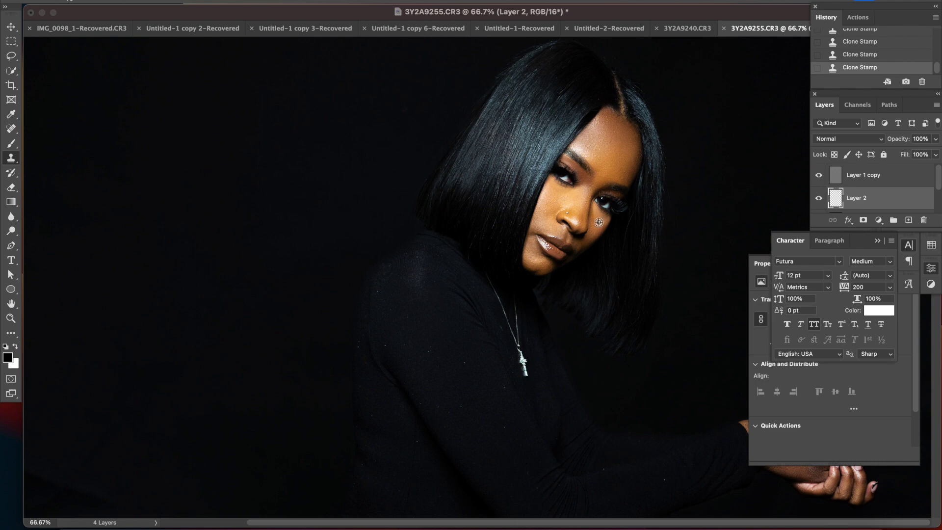
pyautogui.click(597, 239)
pyautogui.moveTo(472, 423); pyautogui.dragTo(486, 247)
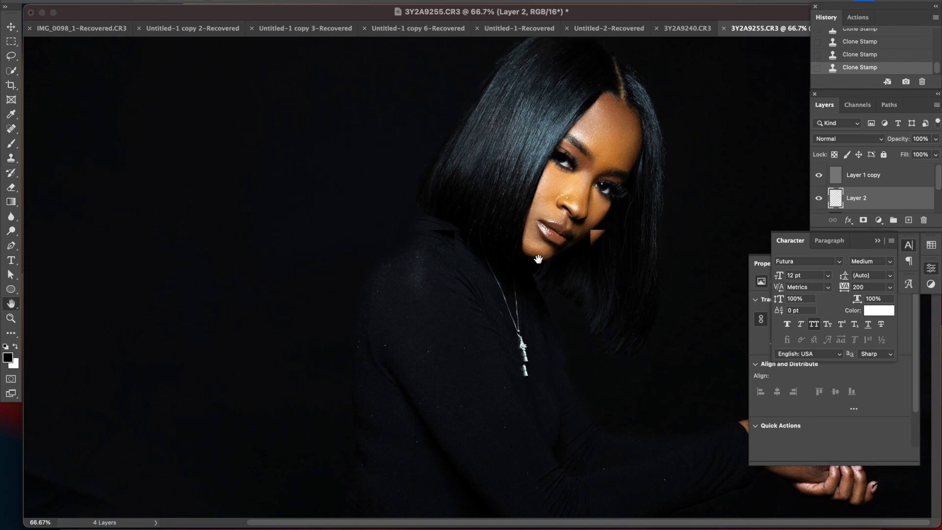
# Clone clean skin over the marks on her calf
pyautogui.scroll(-2, 487, 246)
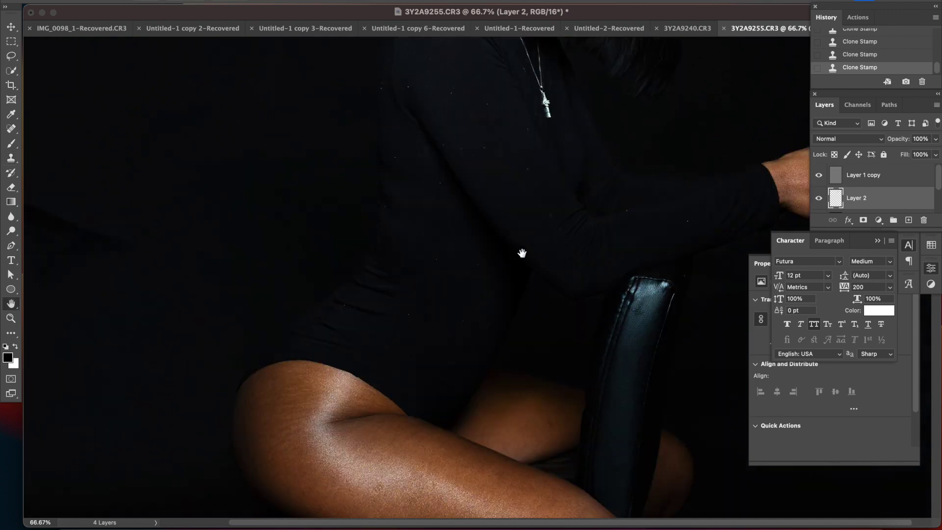
pyautogui.scroll(-4, 492, 185)
pyautogui.press('s')
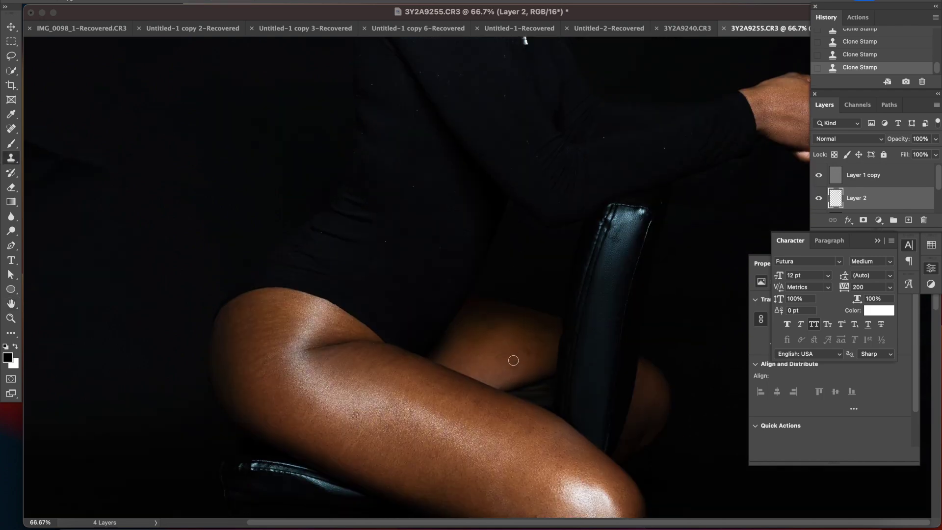
pyautogui.moveTo(525, 363); pyautogui.dragTo(516, 362)
pyautogui.moveTo(518, 359)
pyautogui.mouseDown()
pyautogui.moveTo(536, 349)
pyautogui.moveTo(488, 355)
pyautogui.moveTo(506, 336)
pyautogui.mouseUp()
pyautogui.keyDown('alt'); pyautogui.click(506, 337); pyautogui.keyUp('alt')
pyautogui.moveTo(537, 337); pyautogui.dragTo(522, 351)
# Sample new thigh skin and clone out the marks along her upper and lower thigh
pyautogui.scroll(-3, 422, 310)
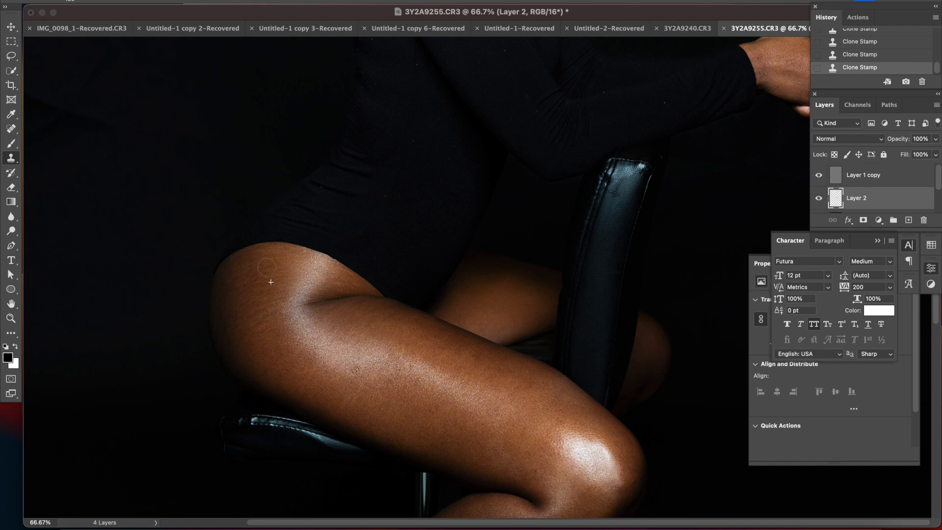
pyautogui.keyDown('alt'); pyautogui.click(248, 281); pyautogui.keyUp('alt')
pyautogui.moveTo(246, 334)
pyautogui.mouseDown()
pyautogui.moveTo(239, 273)
pyautogui.moveTo(298, 349)
pyautogui.moveTo(273, 300)
pyautogui.moveTo(292, 347)
pyautogui.moveTo(354, 396)
pyautogui.moveTo(342, 361)
pyautogui.mouseUp()
pyautogui.moveTo(305, 337); pyautogui.dragTo(353, 374)
pyautogui.moveTo(486, 435); pyautogui.dragTo(513, 440)
pyautogui.moveTo(441, 429); pyautogui.dragTo(460, 446)
pyautogui.moveTo(385, 412); pyautogui.dragTo(470, 447)
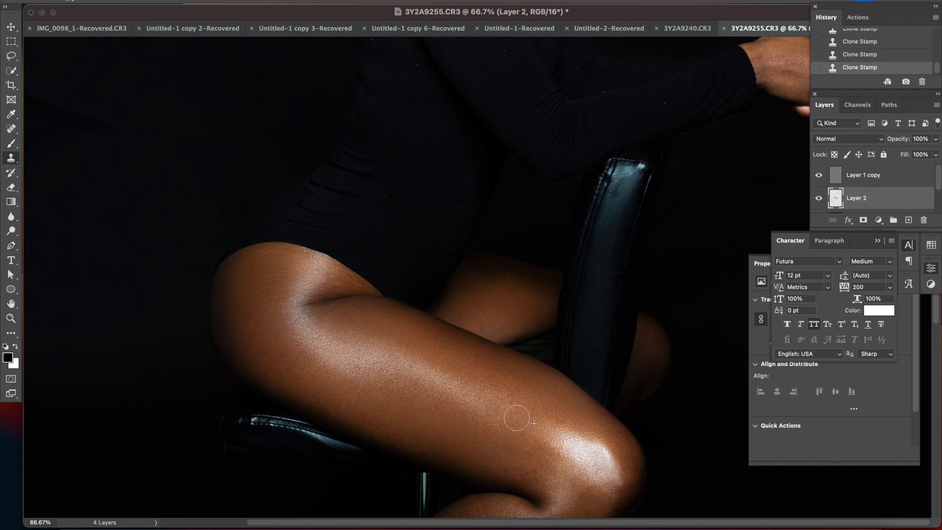
pyautogui.scroll(-5, 530, 397)
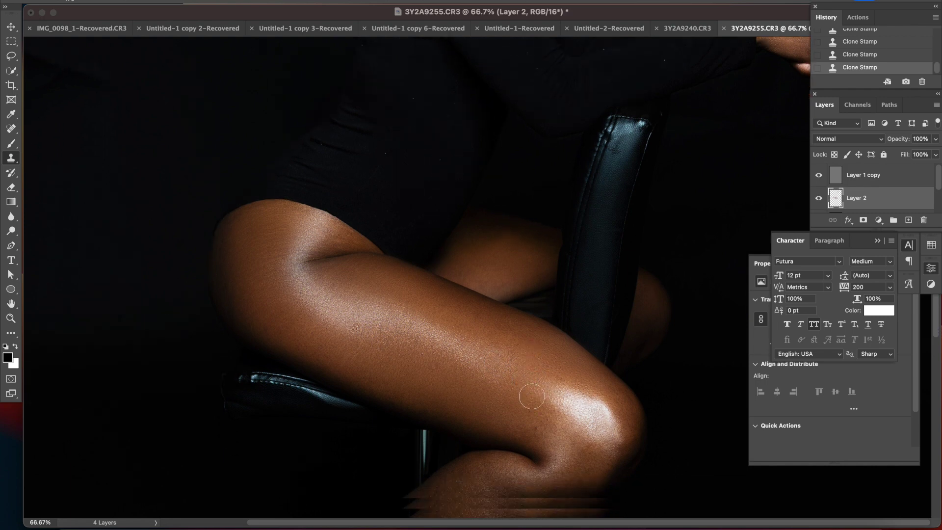
# Clone over the marks near her knee, then pull back to view the whole figure
pyautogui.scroll(-2, 539, 388)
pyautogui.scroll(-3, 553, 372)
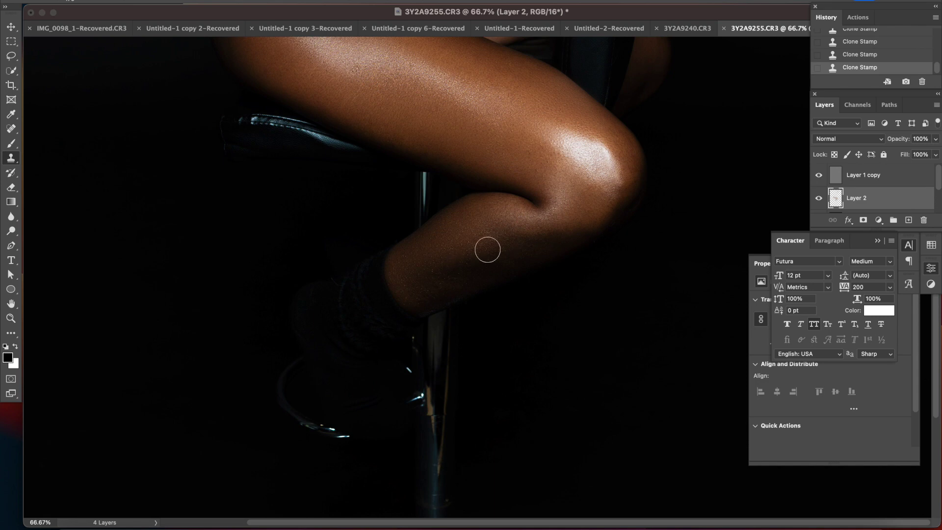
pyautogui.moveTo(538, 231)
pyautogui.mouseDown()
pyautogui.moveTo(573, 229)
pyautogui.moveTo(616, 201)
pyautogui.mouseUp()
pyautogui.scroll(-2, 621, 148)
pyautogui.scroll(-2, 620, 148)
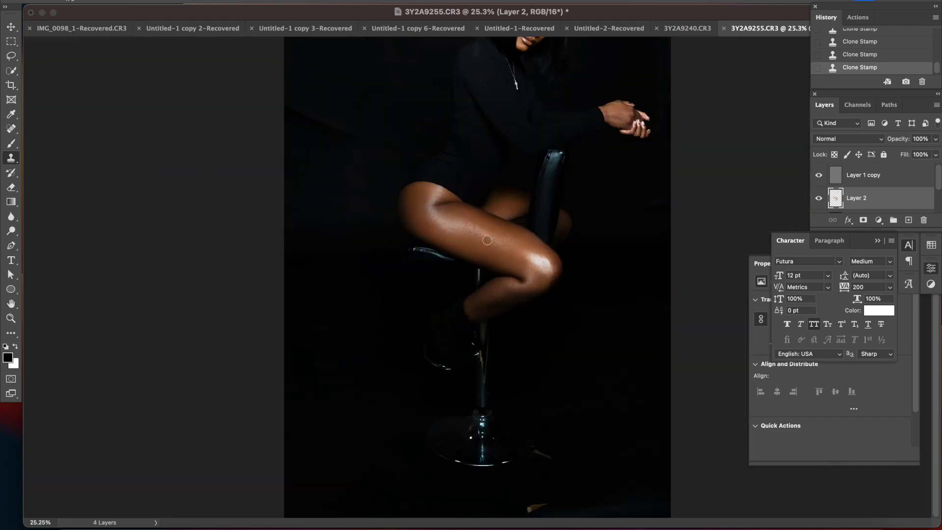
pyautogui.scroll(2, 440, 235)
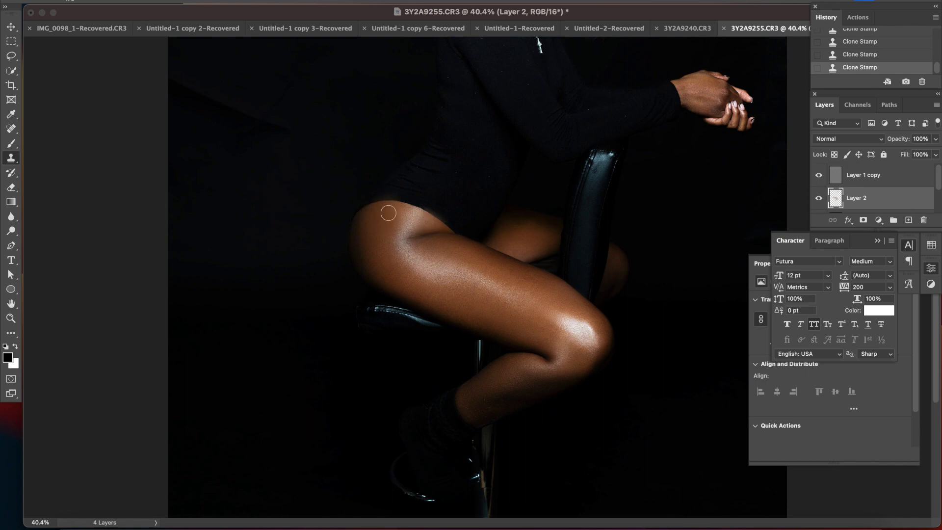
# Erase the stray cloning along the thigh edge on Layer 2
pyautogui.press('e')
pyautogui.moveTo(395, 190); pyautogui.dragTo(459, 220)
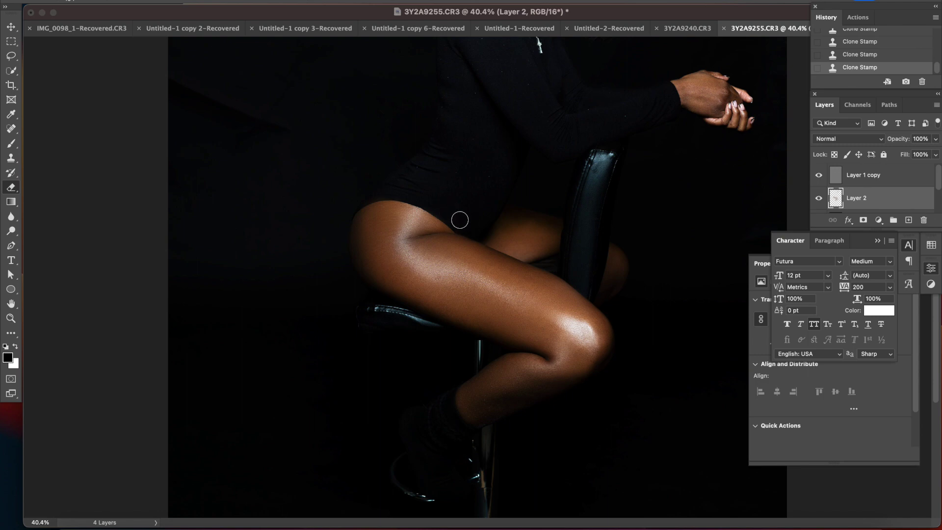
pyautogui.press('s')
# Clone out the small marks across the back of her hand
pyautogui.moveTo(708, 117); pyautogui.dragTo(700, 107)
pyautogui.click(701, 107)
pyautogui.click(705, 107)
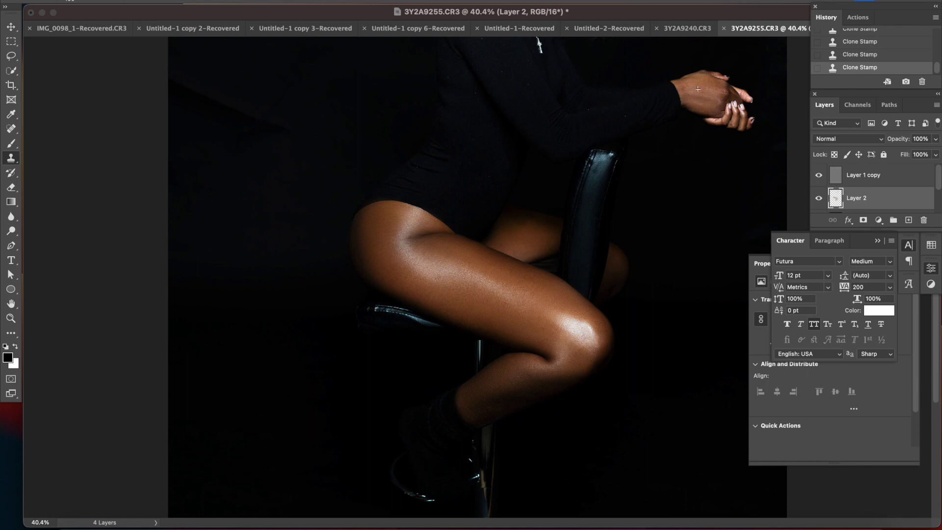
pyautogui.moveTo(687, 87); pyautogui.dragTo(725, 92)
pyautogui.scroll(5, 425, 131)
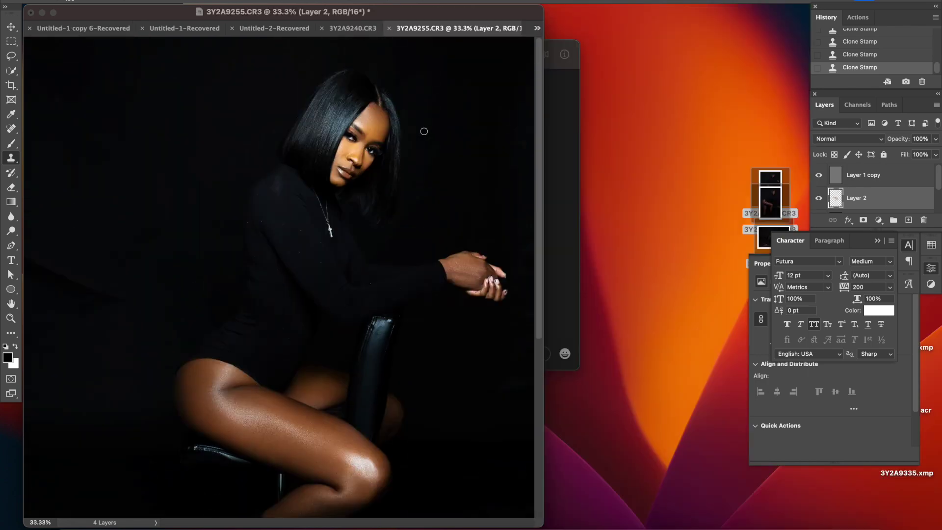
pyautogui.scroll(3, 424, 131)
pyautogui.scroll(-2, 424, 131)
# Stamp all visible layers into a new Layer 3 and dodge-brighten her upper thigh
pyautogui.click(901, 178)
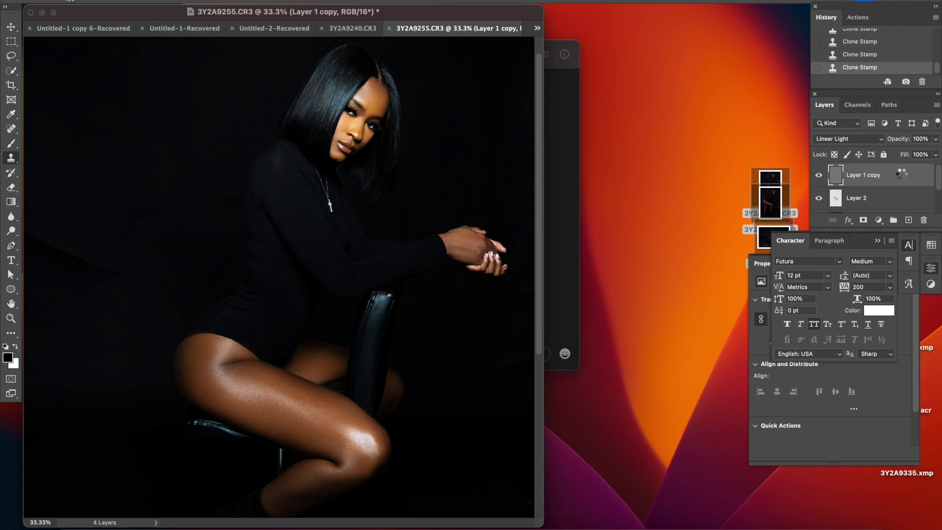
pyautogui.hotkey('ctrl', 'shift', 'alt', 'e')
pyautogui.press('o')
pyautogui.moveTo(226, 361)
pyautogui.mouseDown()
pyautogui.moveTo(338, 385)
pyautogui.moveTo(239, 361)
pyautogui.mouseUp()
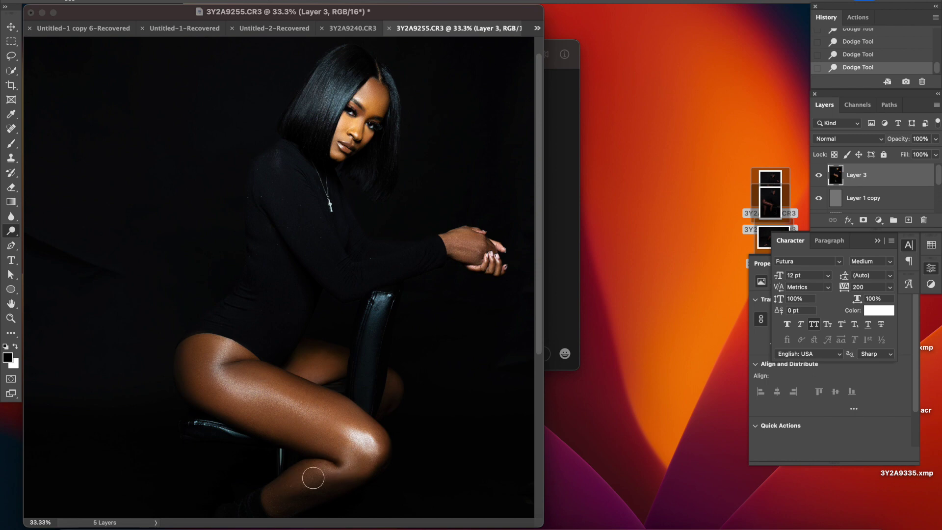
pyautogui.press('t')
pyautogui.click(437, 362)
# Type the photographer's social-media handle as the watermark and commit the text
pyautogui.write('@steven')
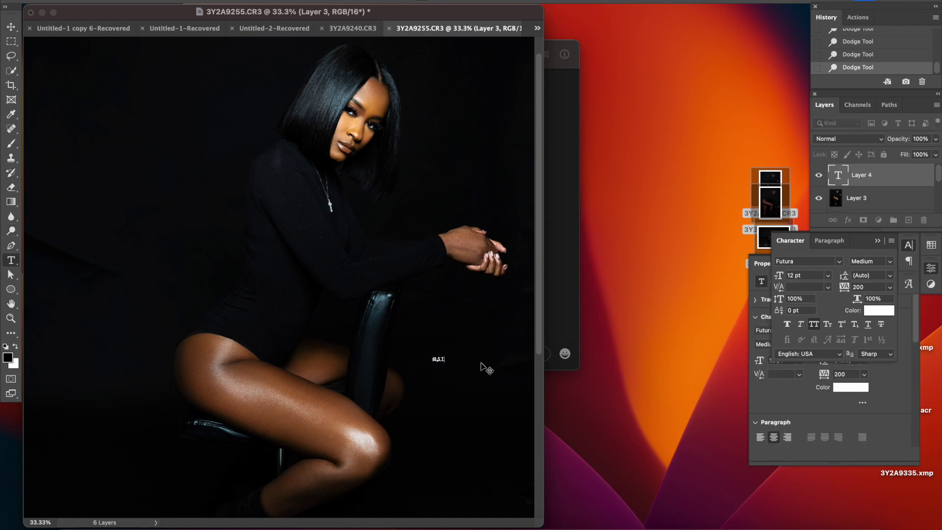
pyautogui.write('ovakk')
pyautogui.hotkey('ctrl', 'Return')
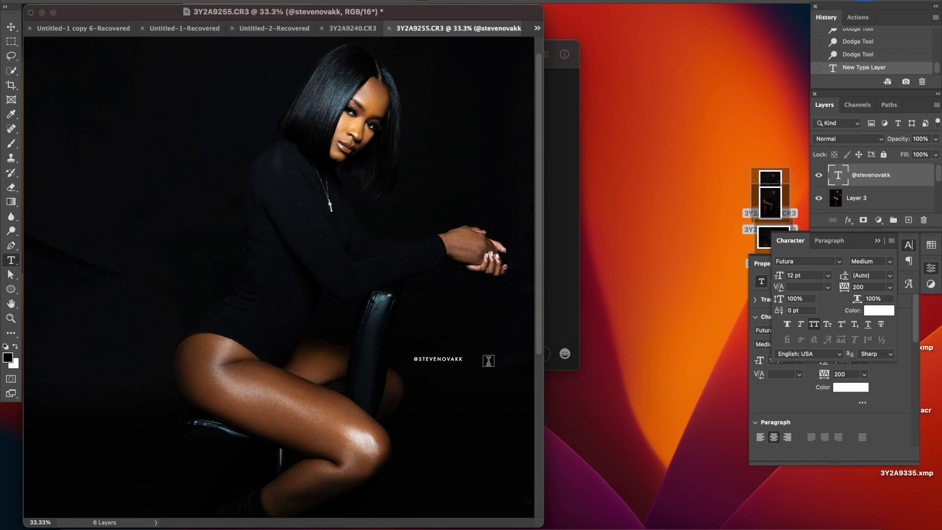